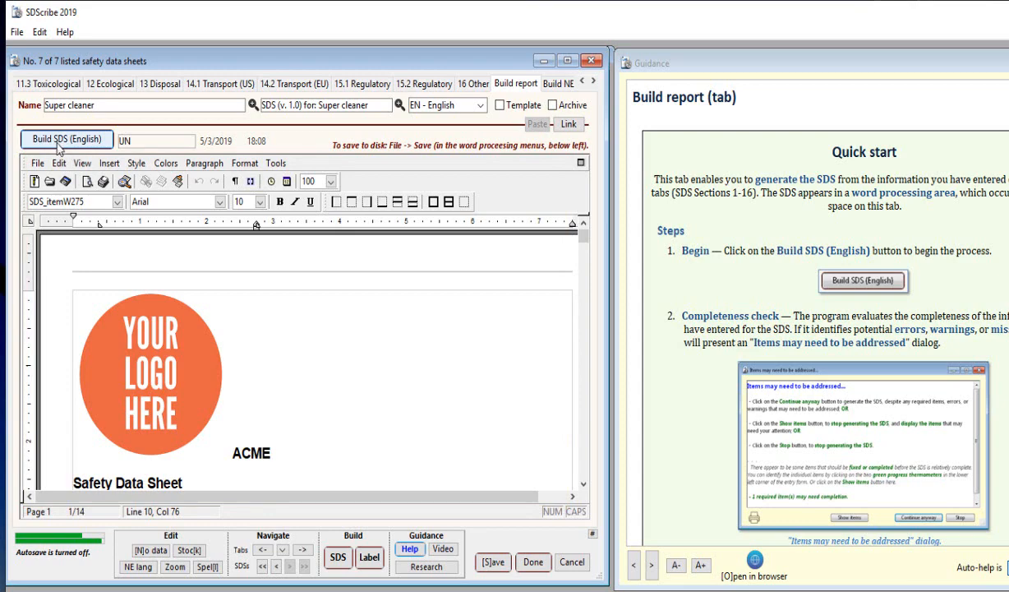
Run the English SDS completeness check and go from its action items to the missing company address country entry.
{"action": "left_click", "coordinate": [59, 145]}
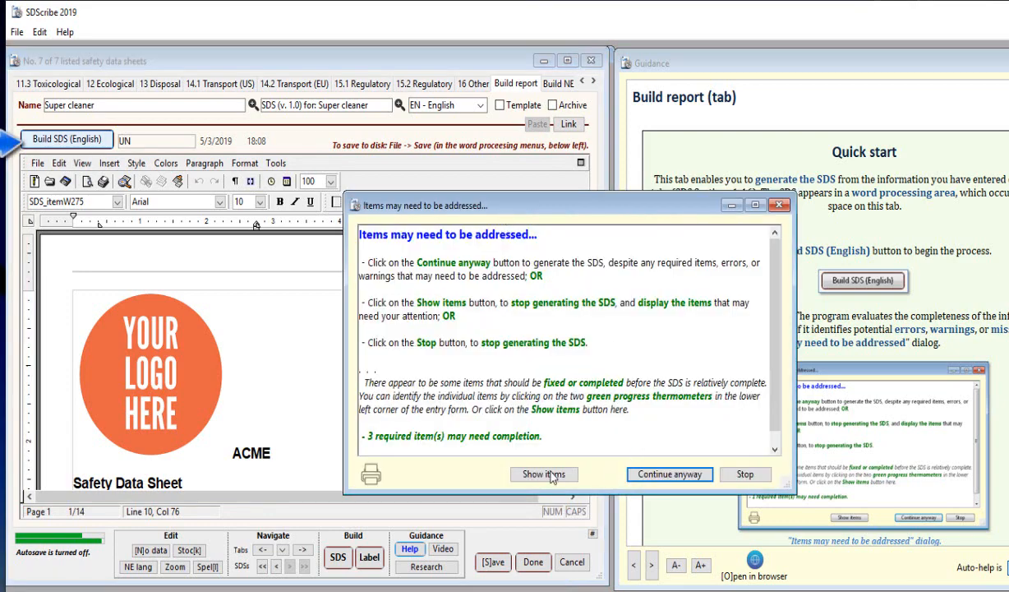
{"action": "left_click_drag", "start_coordinate": [508, 207], "coordinate": [410, 127]}
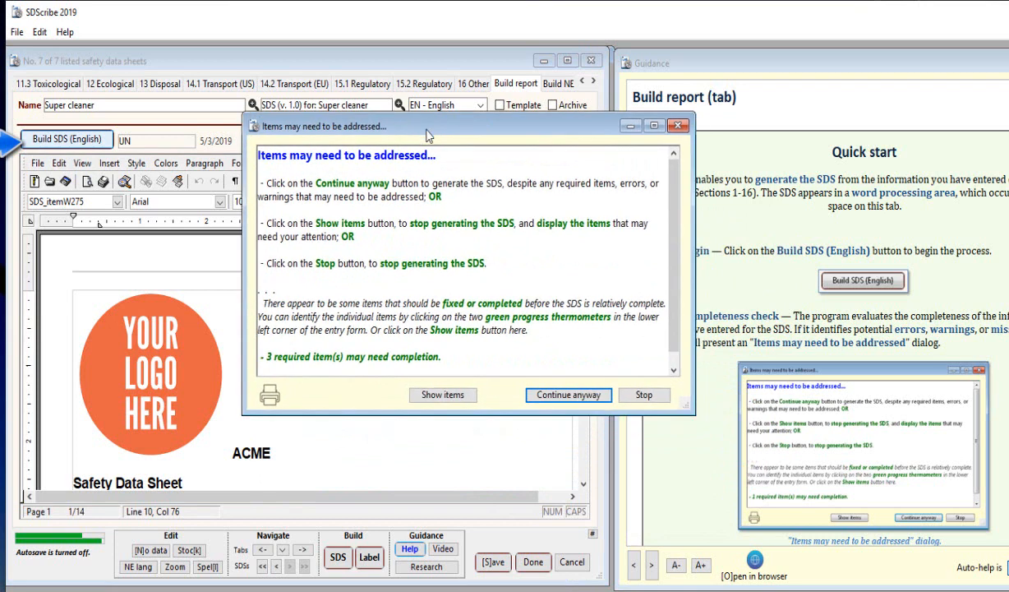
{"action": "left_click", "coordinate": [441, 396]}
{"action": "left_click_drag", "start_coordinate": [304, 320], "coordinate": [483, 229]}
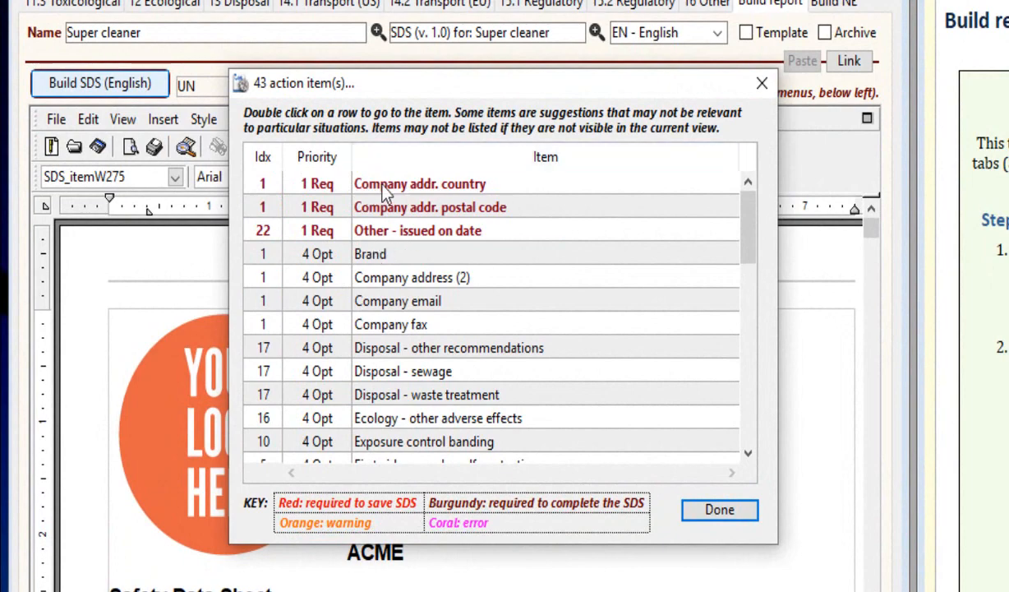
{"action": "double_click", "coordinate": [306, 184]}
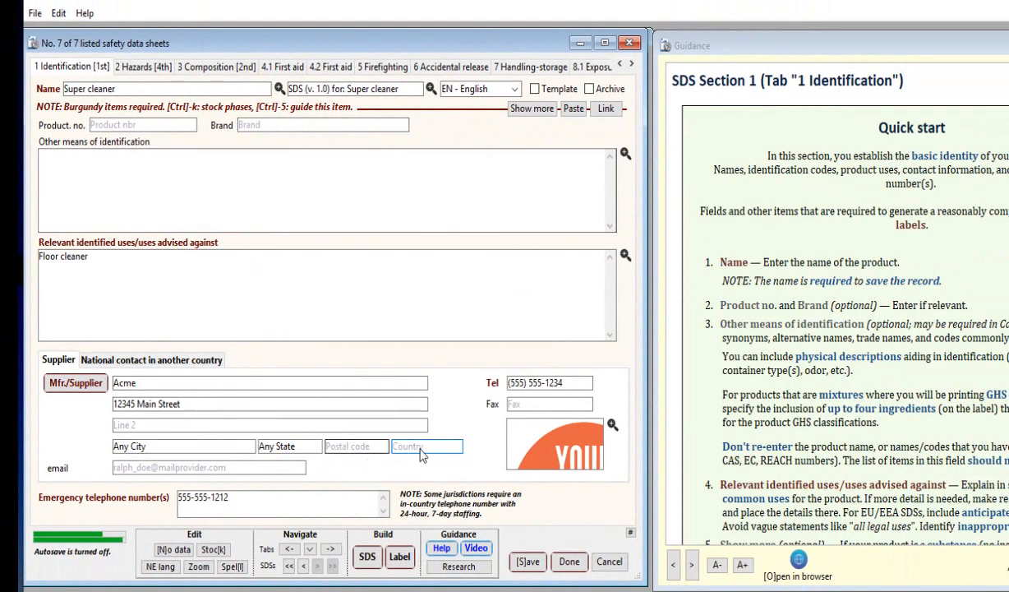
Fill in the supplier's postal code and set the supplier's country to USA.
{"action": "left_click", "coordinate": [356, 445]}
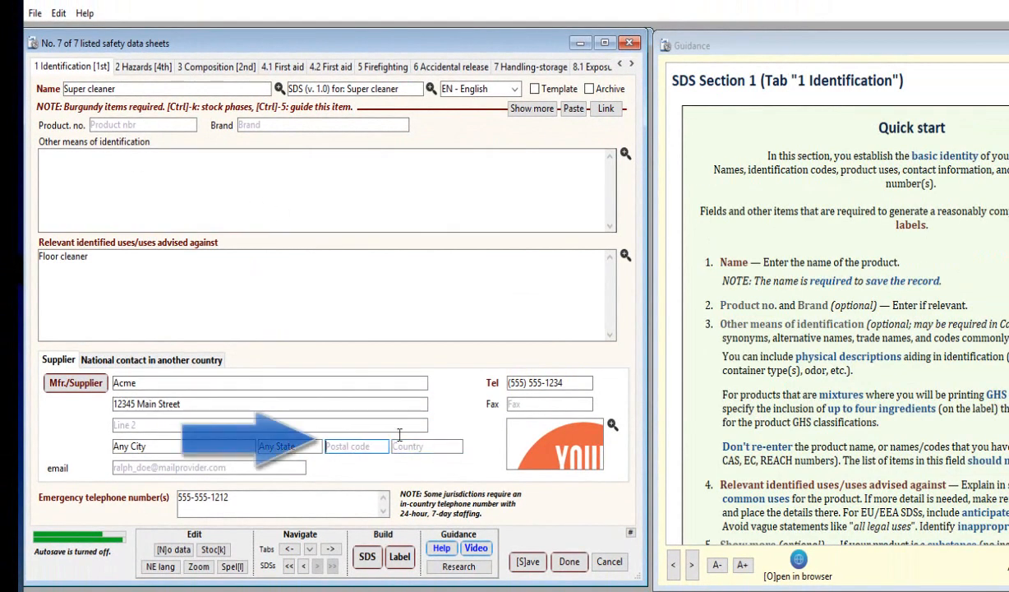
{"action": "type", "text": "55555"}
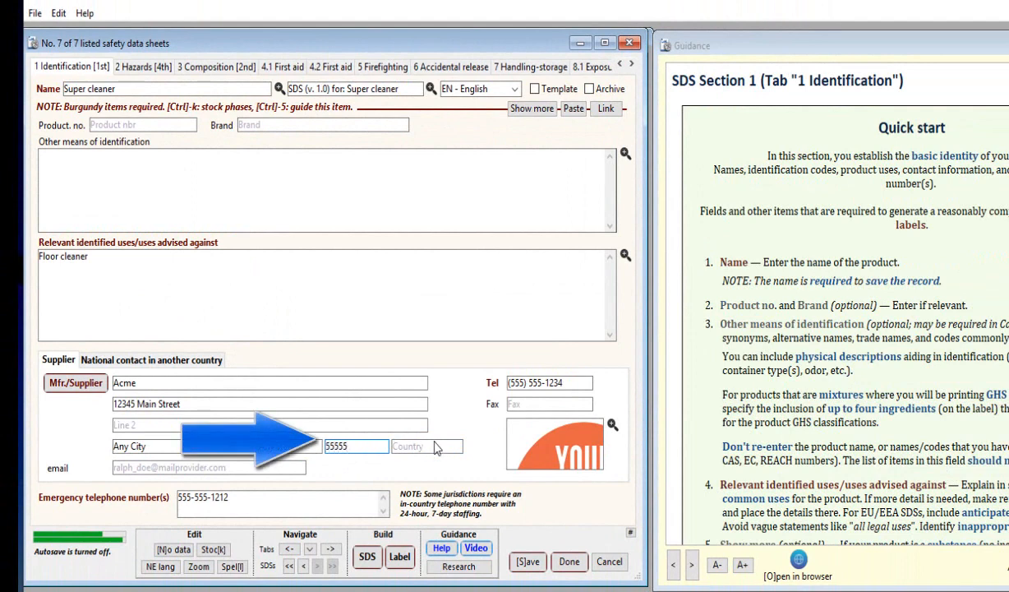
{"action": "left_click", "coordinate": [435, 443]}
{"action": "type", "text": "US"}
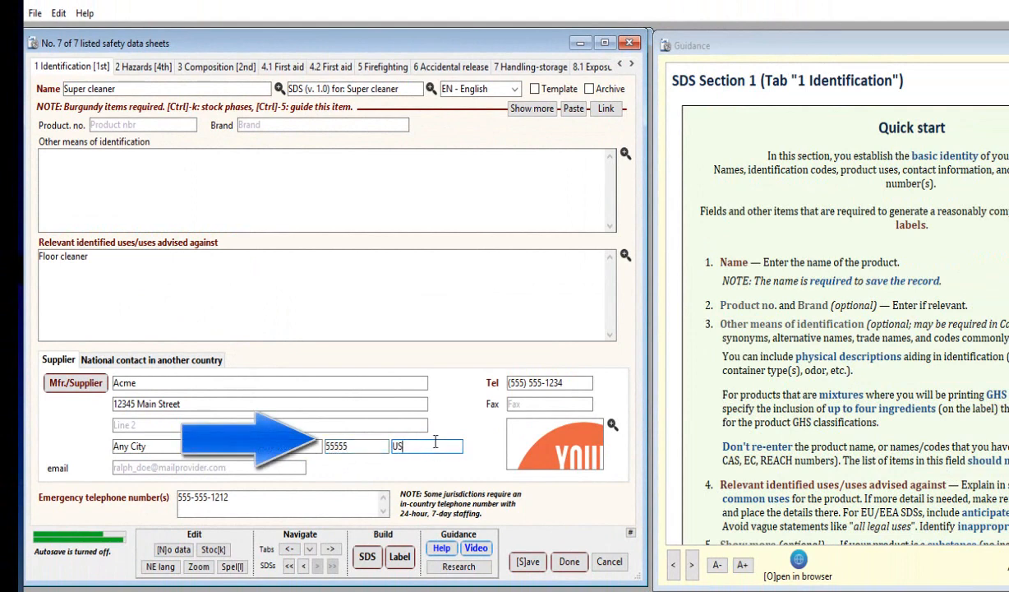
{"action": "type", "text": "A"}
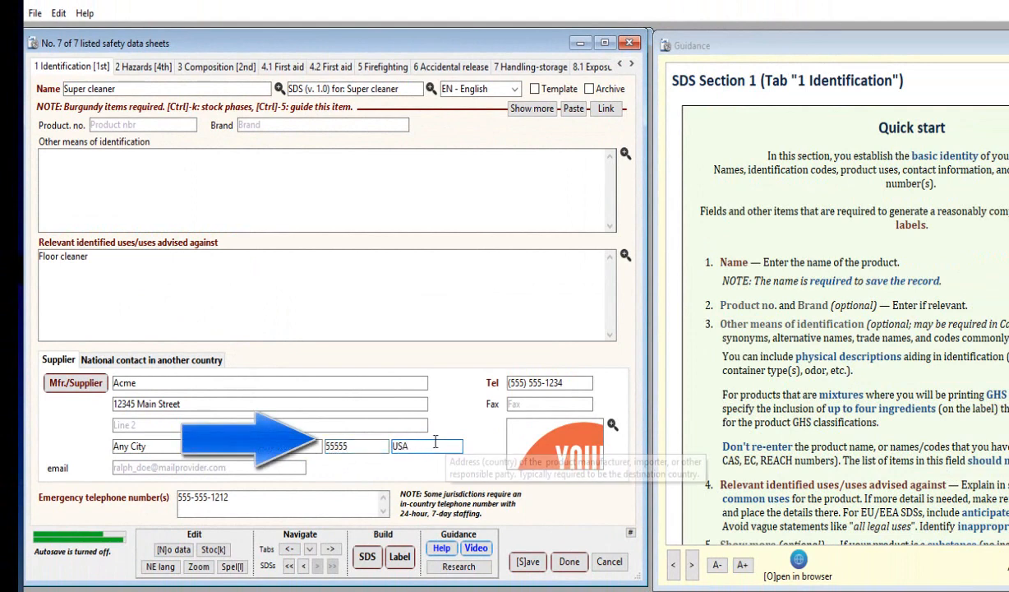
Repeat the SDS completeness check and review the list of remaining action items.
{"action": "left_click", "coordinate": [369, 561]}
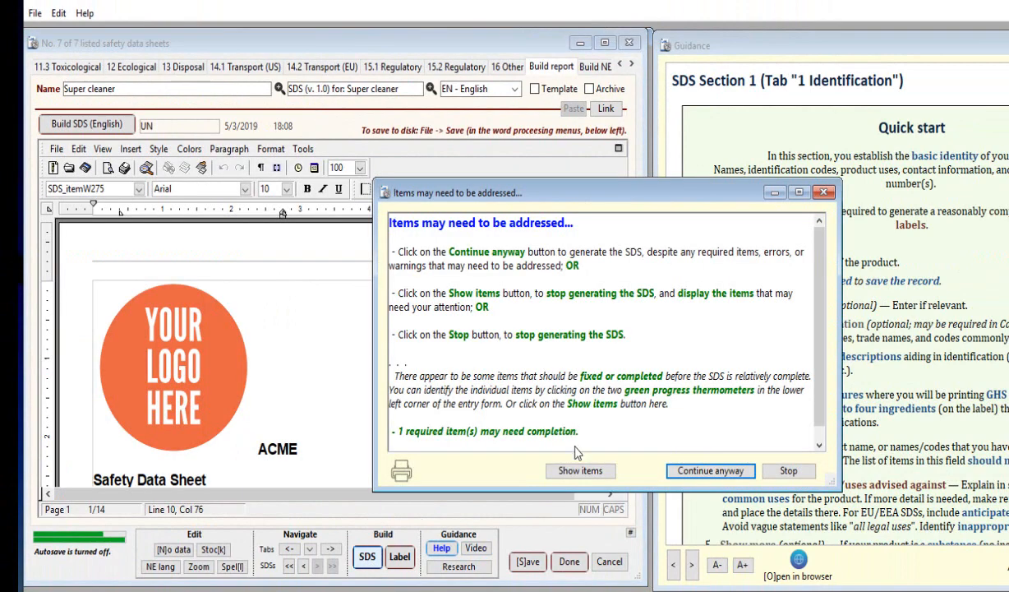
{"action": "left_click", "coordinate": [574, 472]}
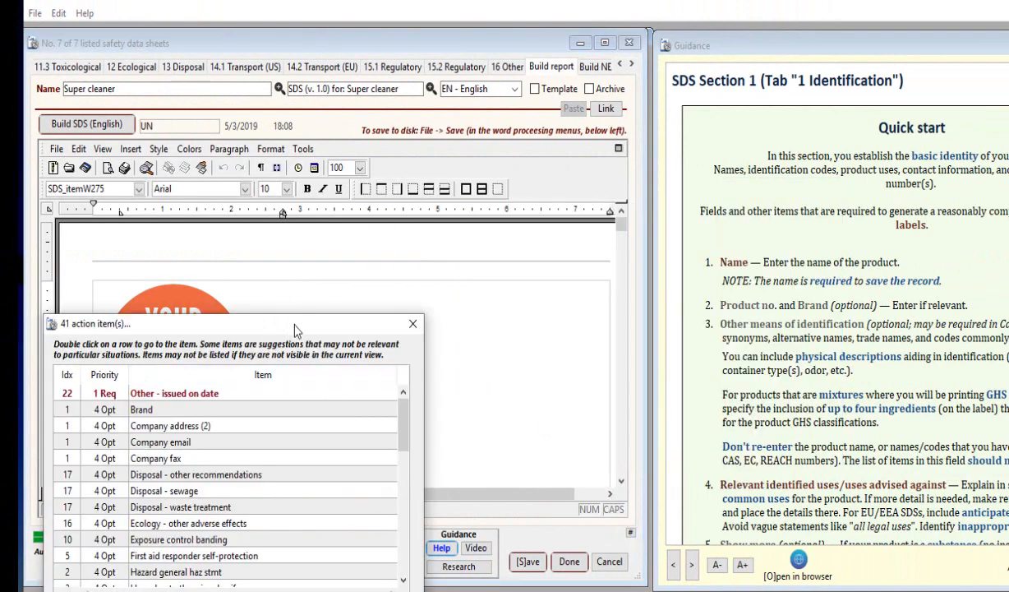
{"action": "left_click_drag", "start_coordinate": [379, 391], "coordinate": [397, 227]}
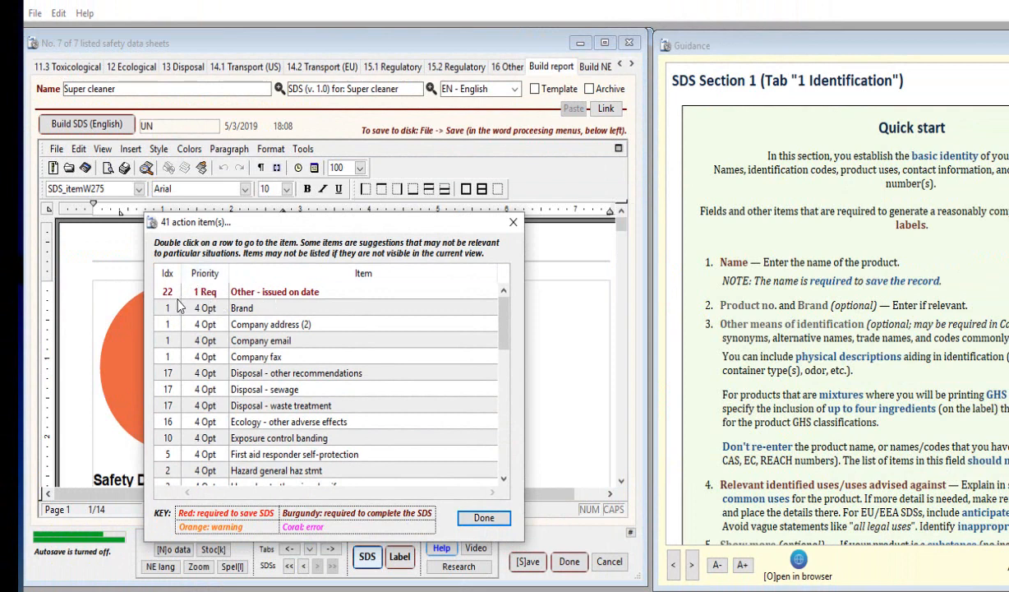
{"action": "left_click", "coordinate": [484, 519]}
Build the English SDS despite the remaining items and accept replacing the existing word processing content.
{"action": "left_click", "coordinate": [94, 121]}
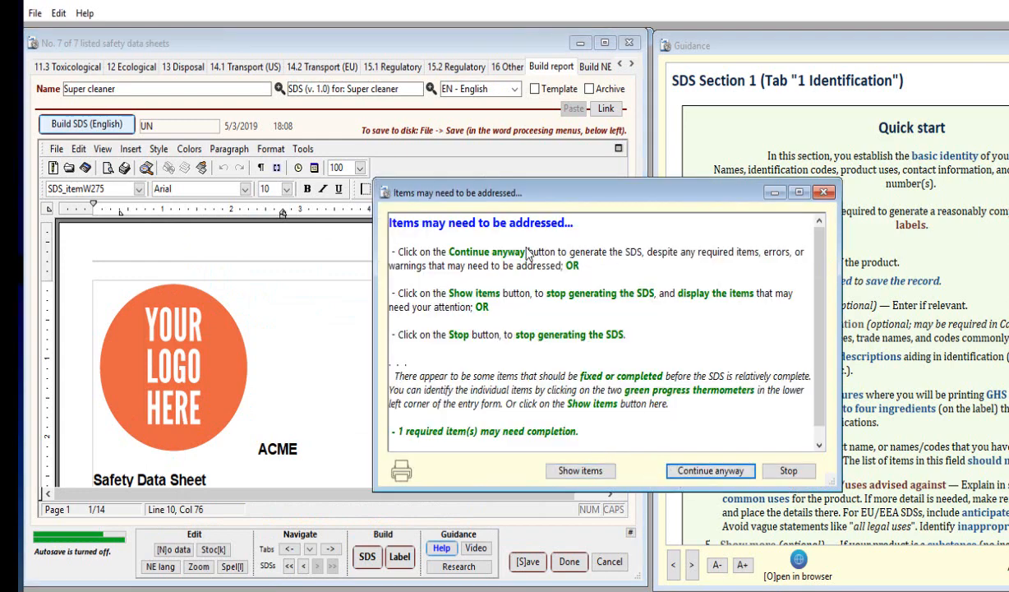
{"action": "left_click", "coordinate": [704, 480]}
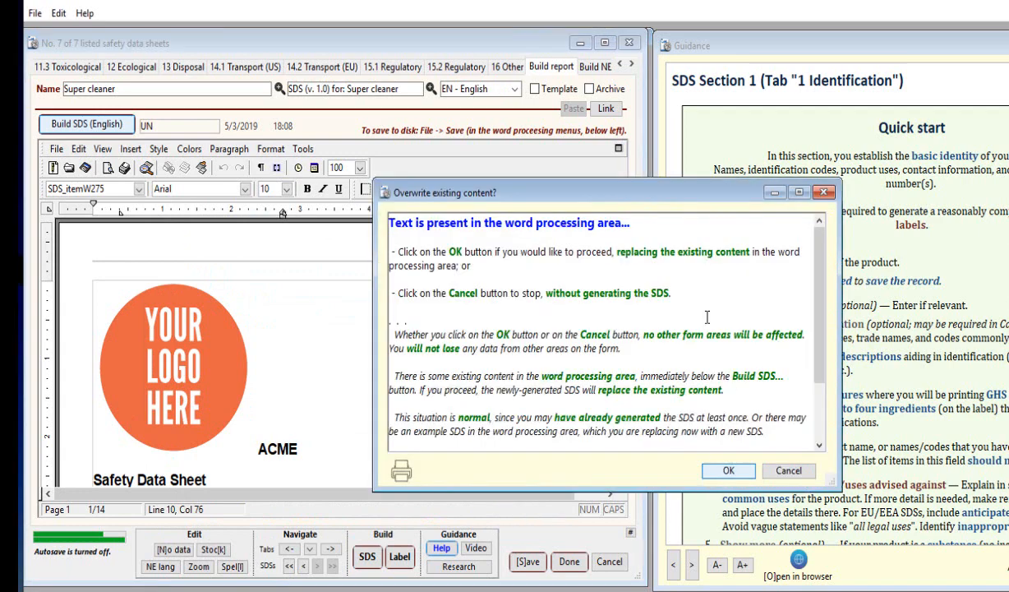
{"action": "left_click_drag", "start_coordinate": [631, 196], "coordinate": [489, 64]}
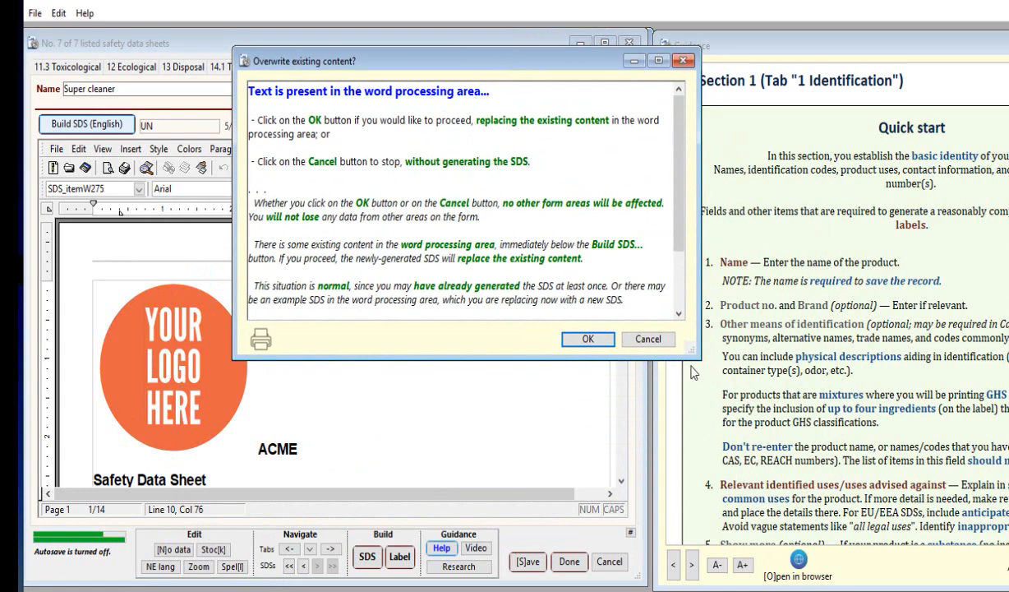
{"action": "left_click", "coordinate": [588, 341]}
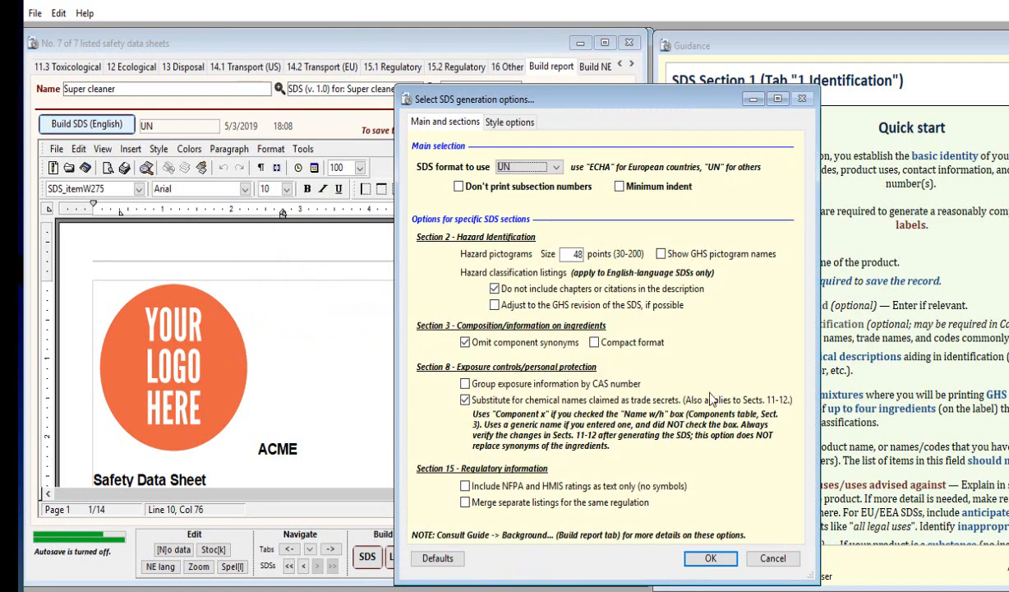
Review the main, section and style generation options, then generate the SDS in the UN format.
{"action": "left_click", "coordinate": [516, 123]}
{"action": "left_click", "coordinate": [456, 128]}
{"action": "left_click", "coordinate": [559, 168]}
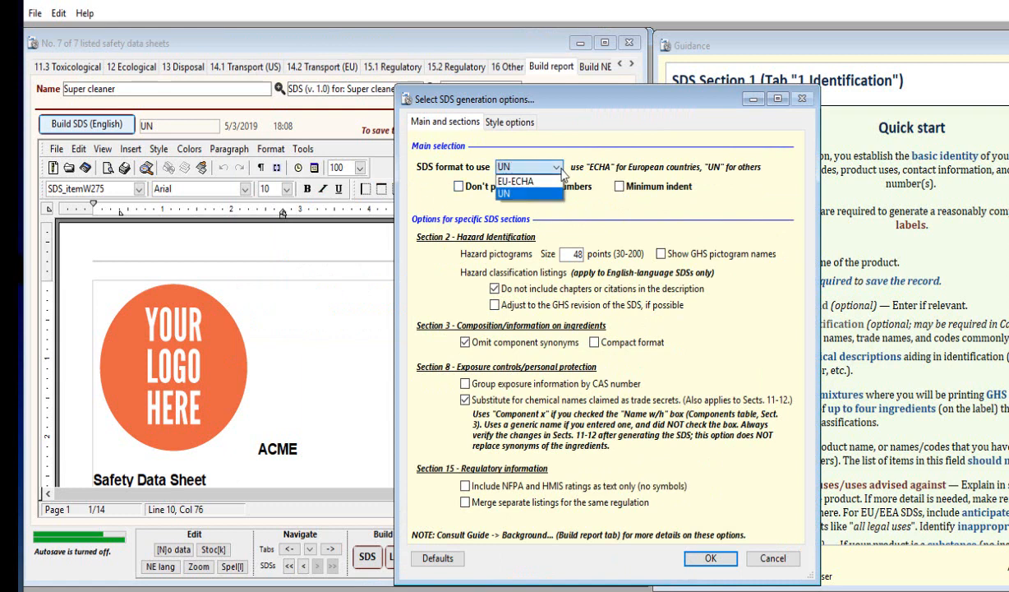
{"action": "left_click", "coordinate": [413, 202]}
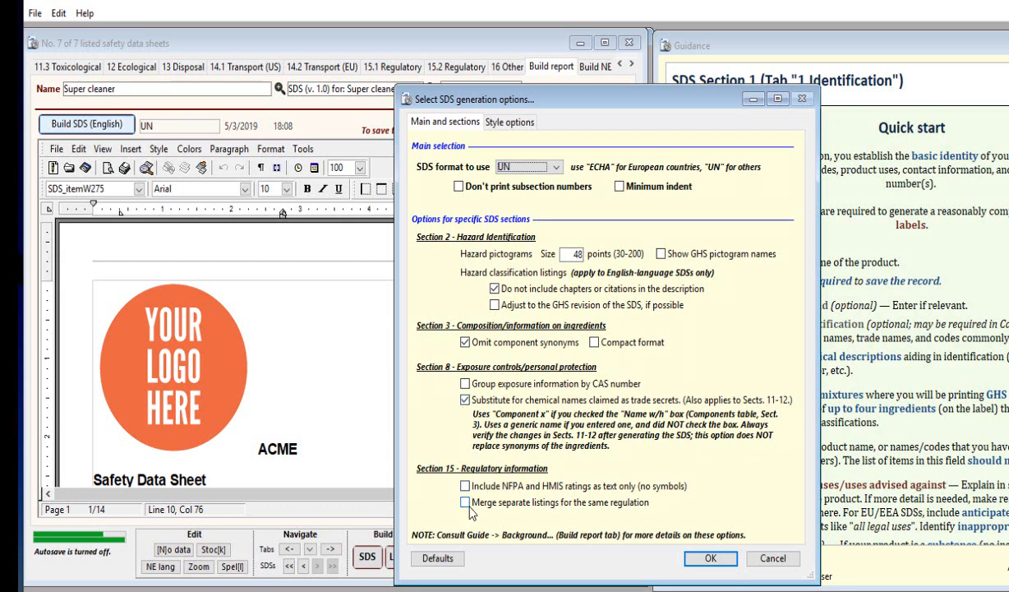
{"action": "left_click", "coordinate": [494, 121]}
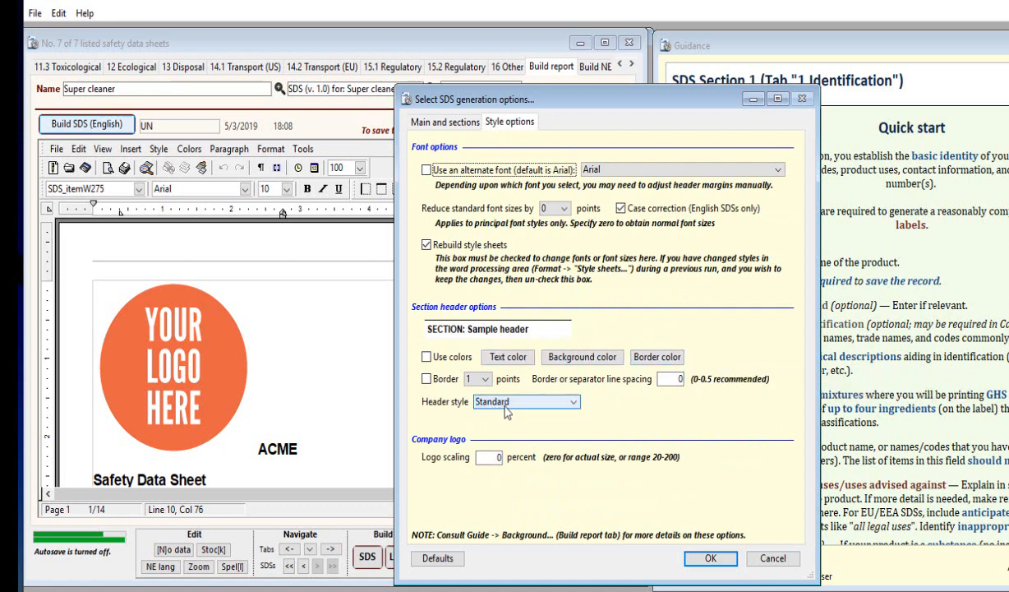
{"action": "left_click", "coordinate": [433, 124]}
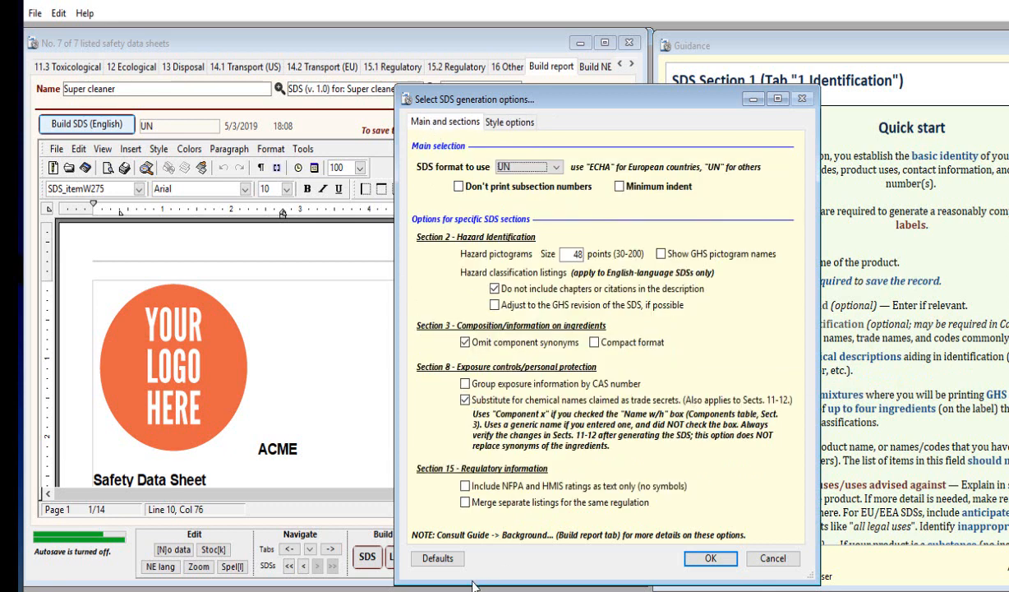
{"action": "left_click", "coordinate": [710, 559]}
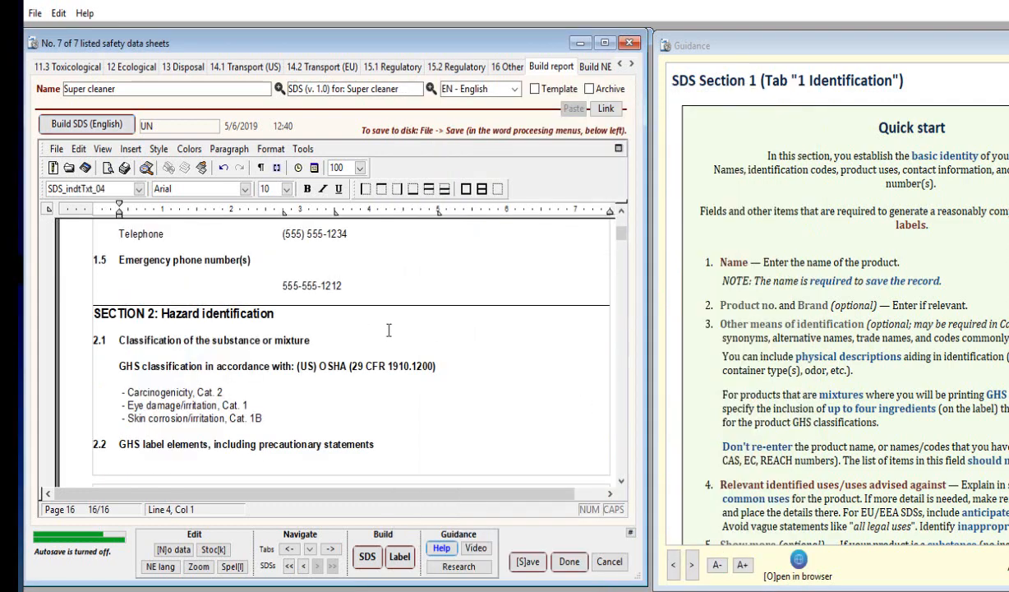
Examine the generated safety data sheet, from the logo and supplier details through the hazard and precautionary statements to Section 3.
{"action": "scroll", "coordinate": [389, 331], "scroll_direction": "up", "scroll_amount": 6}
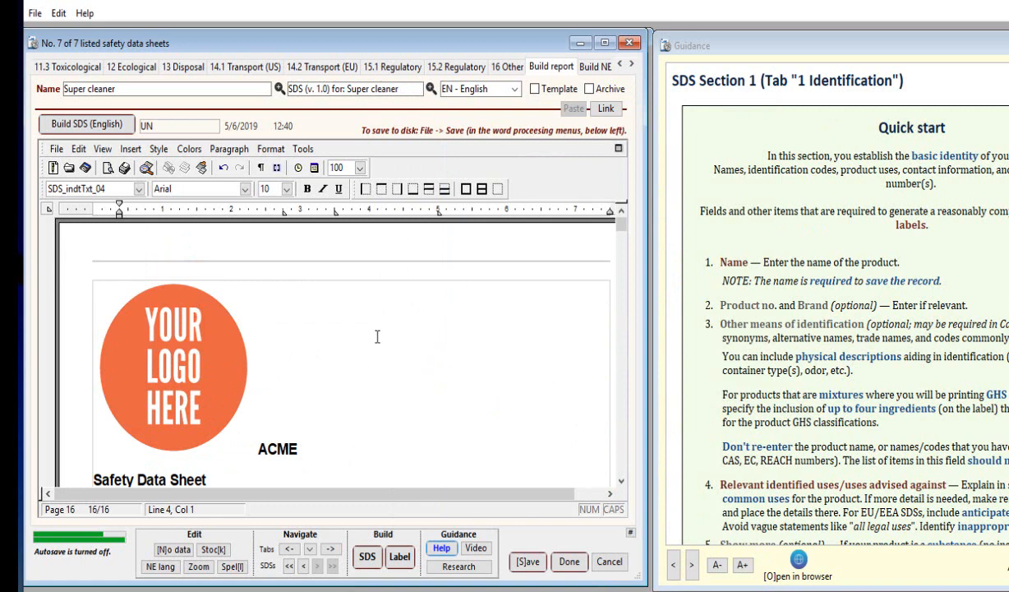
{"action": "scroll", "coordinate": [377, 336], "scroll_direction": "down", "scroll_amount": 5}
{"action": "scroll", "coordinate": [377, 334], "scroll_direction": "up", "scroll_amount": 5}
{"action": "scroll", "coordinate": [366, 344], "scroll_direction": "down", "scroll_amount": 3}
{"action": "scroll", "coordinate": [365, 344], "scroll_direction": "up", "scroll_amount": 3}
{"action": "scroll", "coordinate": [219, 356], "scroll_direction": "down", "scroll_amount": 3}
{"action": "scroll", "coordinate": [356, 352], "scroll_direction": "down", "scroll_amount": 6}
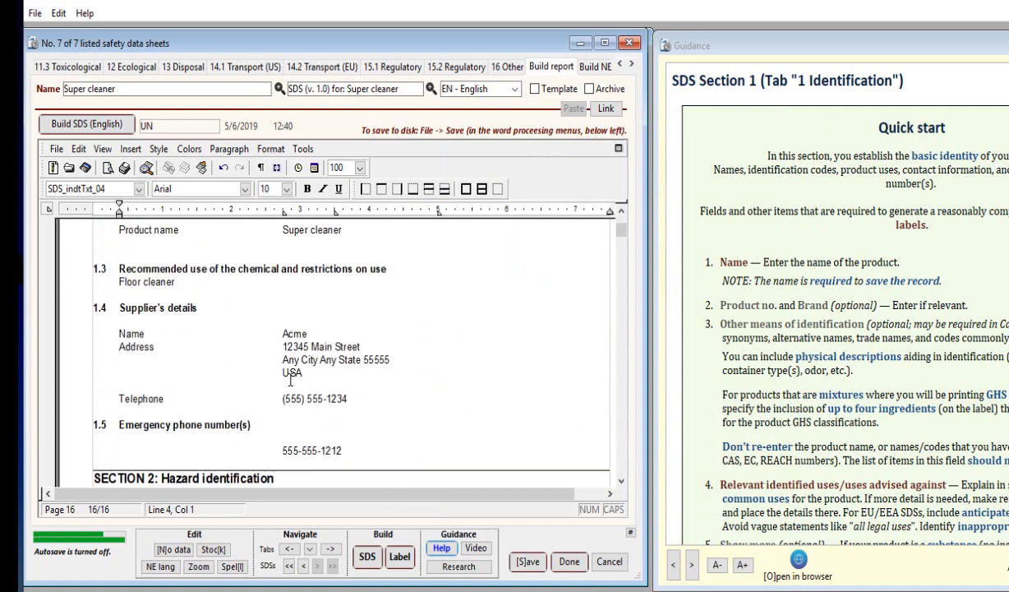
{"action": "scroll", "coordinate": [372, 358], "scroll_direction": "down", "scroll_amount": 3}
{"action": "scroll", "coordinate": [443, 362], "scroll_direction": "down", "scroll_amount": 3}
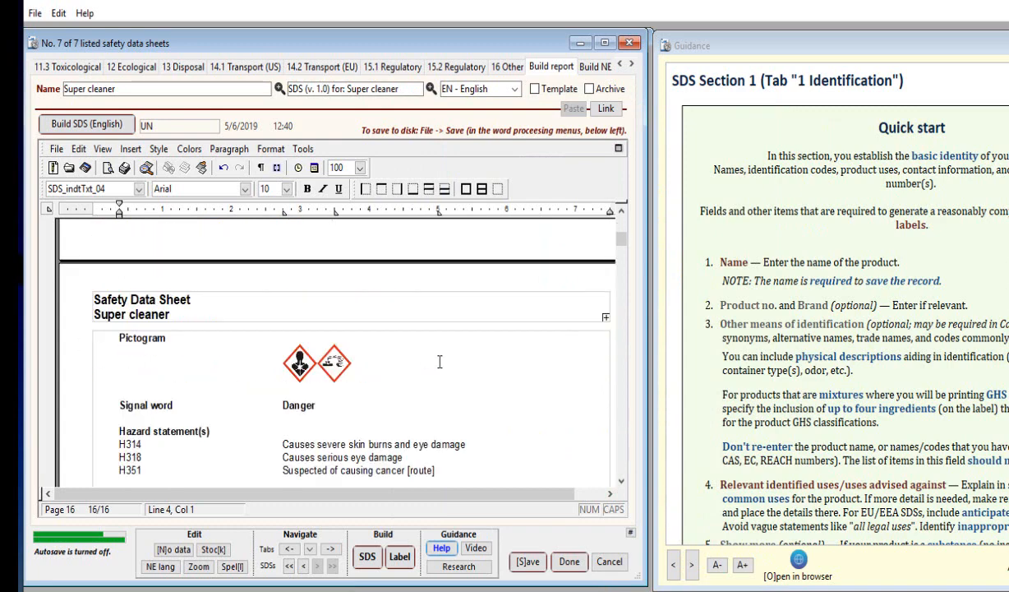
{"action": "scroll", "coordinate": [439, 361], "scroll_direction": "up", "scroll_amount": 8}
{"action": "scroll", "coordinate": [372, 351], "scroll_direction": "down", "scroll_amount": 19}
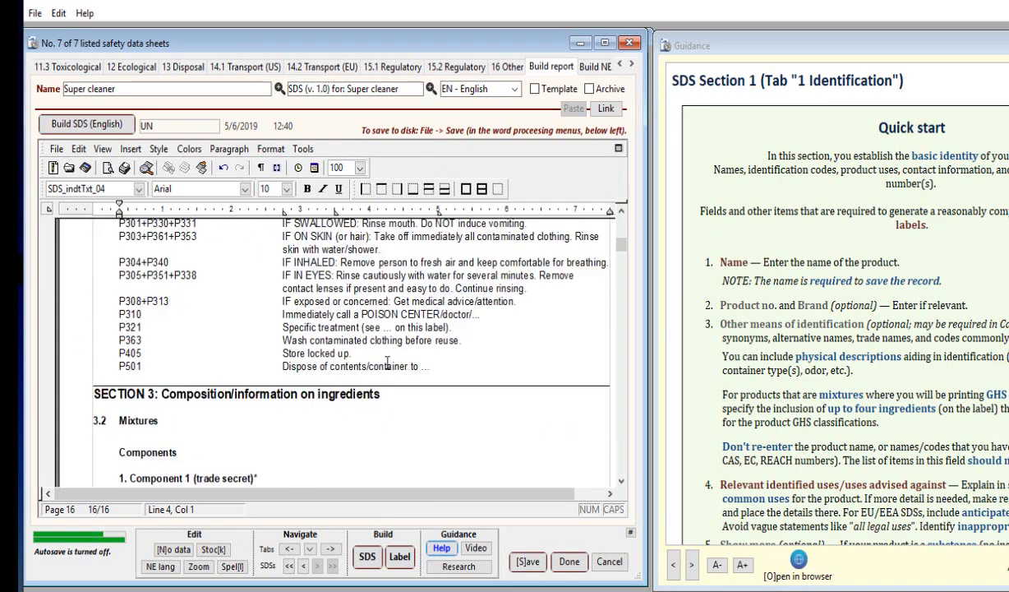
{"action": "scroll", "coordinate": [386, 362], "scroll_direction": "down", "scroll_amount": 6}
{"action": "scroll", "coordinate": [382, 358], "scroll_direction": "up", "scroll_amount": 10}
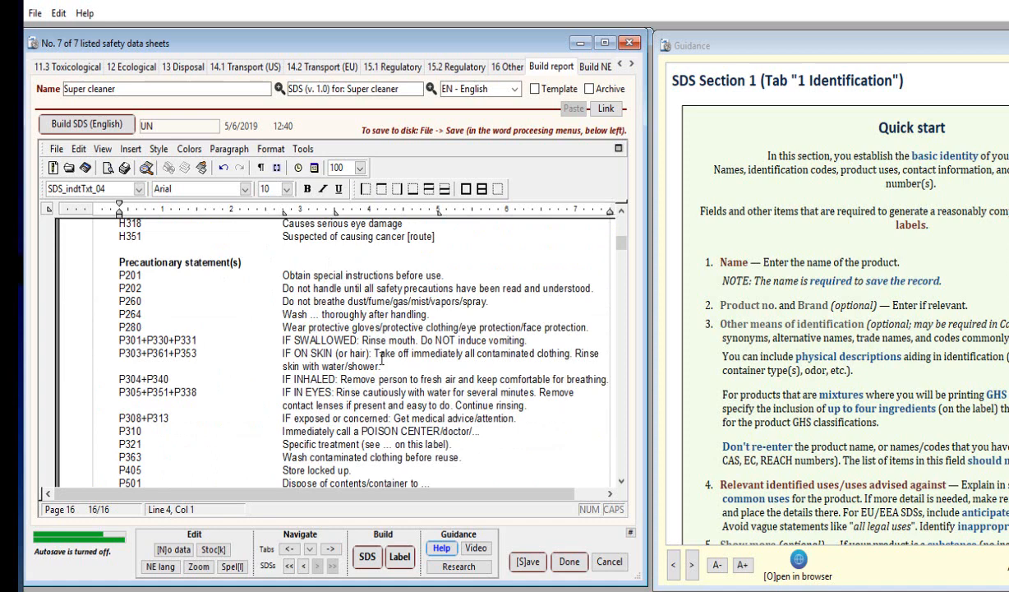
{"action": "scroll", "coordinate": [381, 358], "scroll_direction": "up", "scroll_amount": 6}
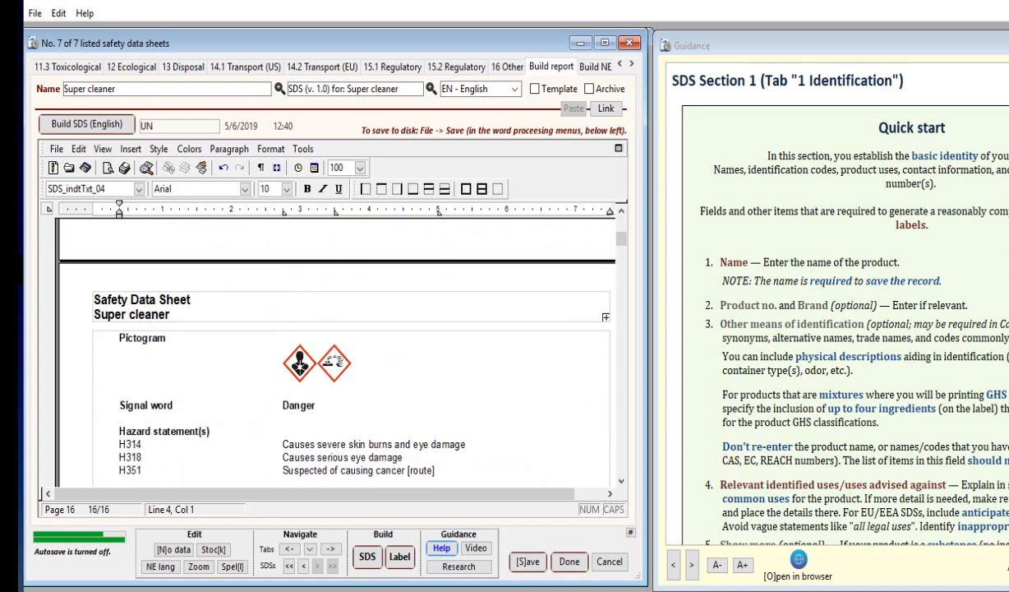
Save the generated SDS to the SDS examples folder as a Word document named Example SDS 2.doc.
{"action": "left_click", "coordinate": [234, 265]}
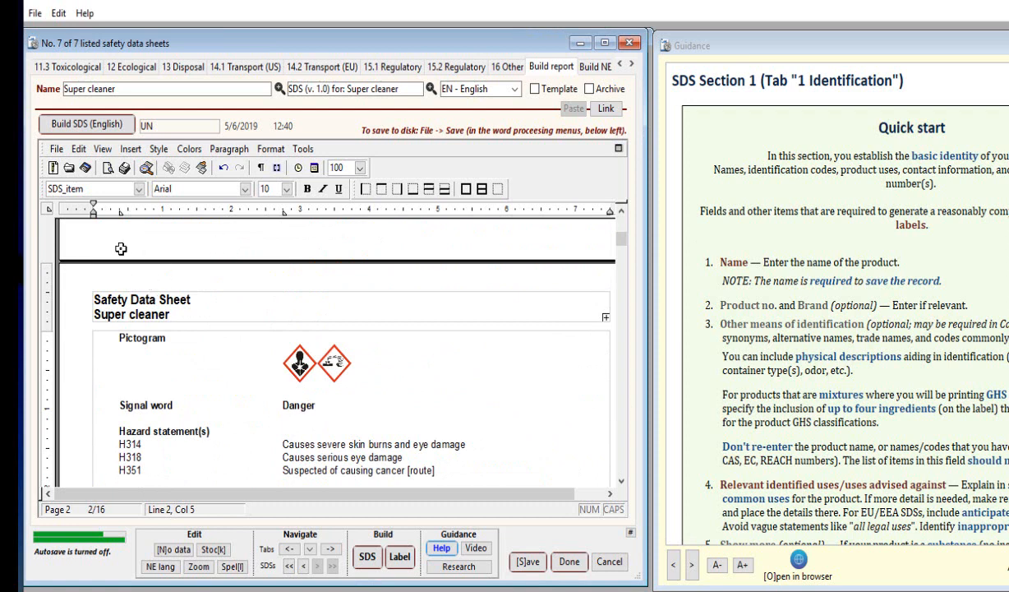
{"action": "left_click", "coordinate": [58, 151]}
{"action": "left_click", "coordinate": [85, 219]}
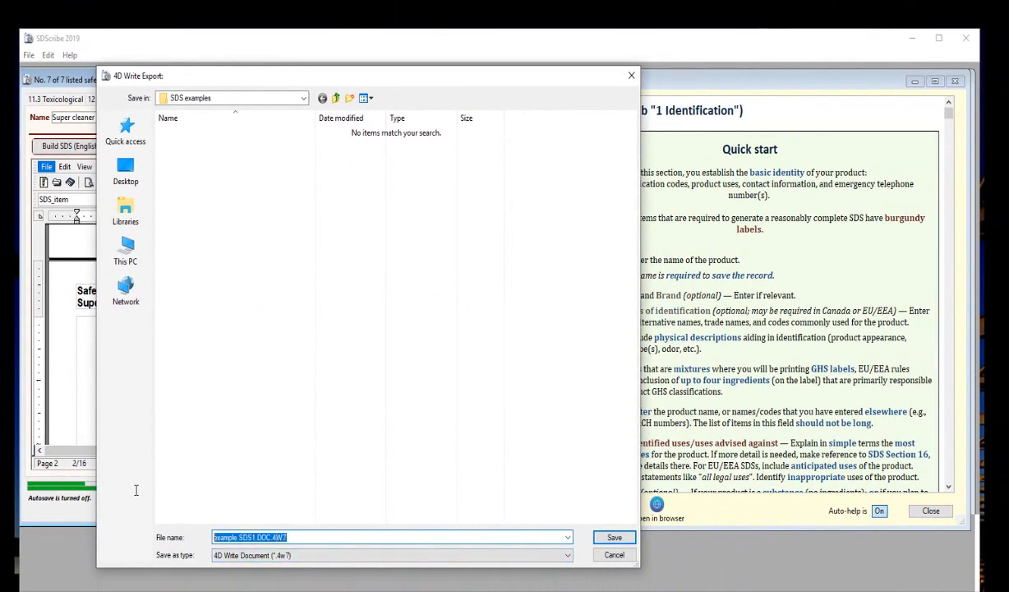
{"action": "type", "text": "Example"}
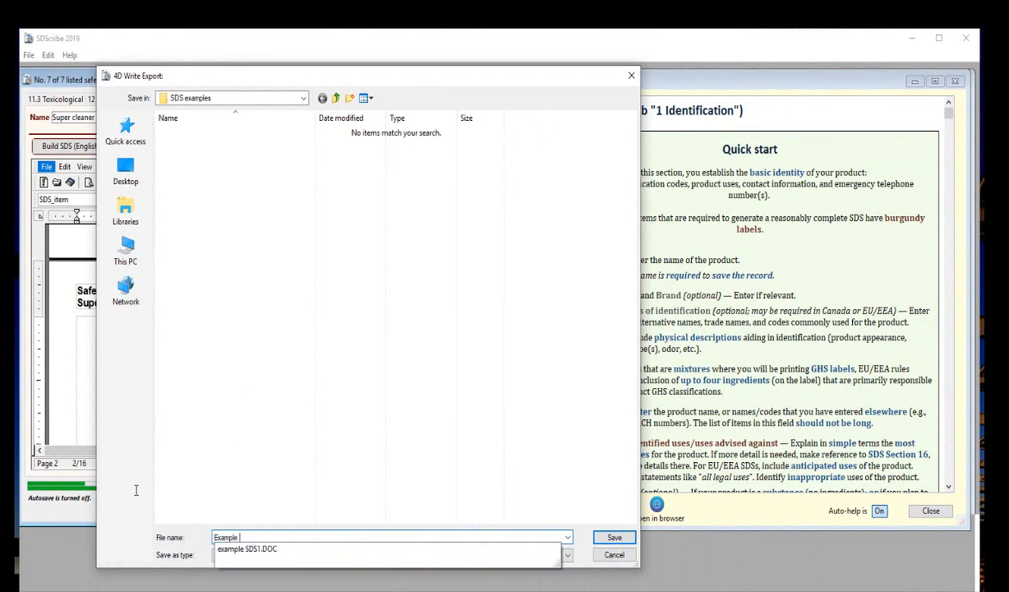
{"action": "type", "text": " SDS 2"}
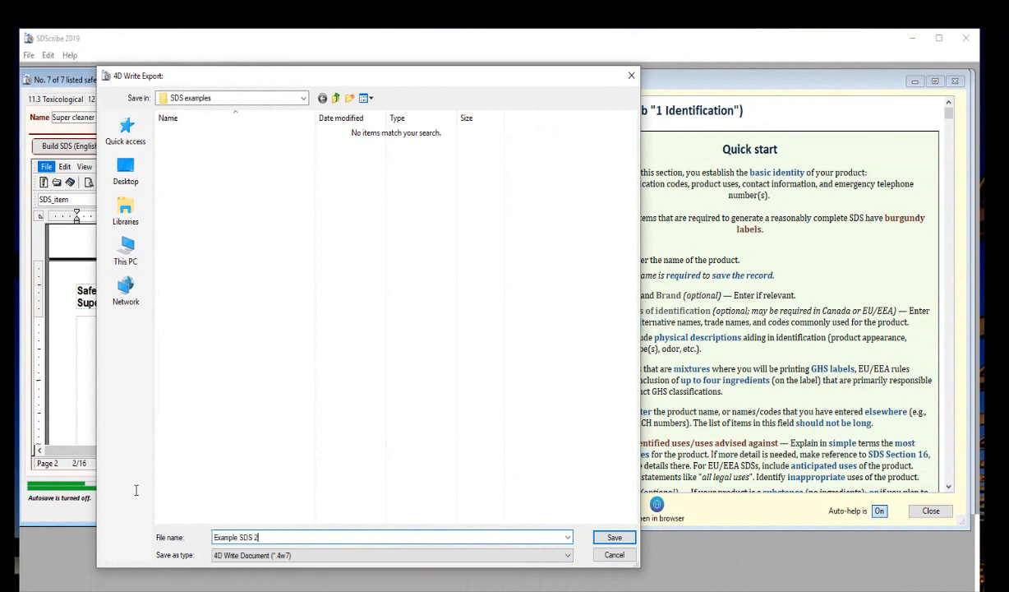
{"action": "left_click", "coordinate": [247, 555]}
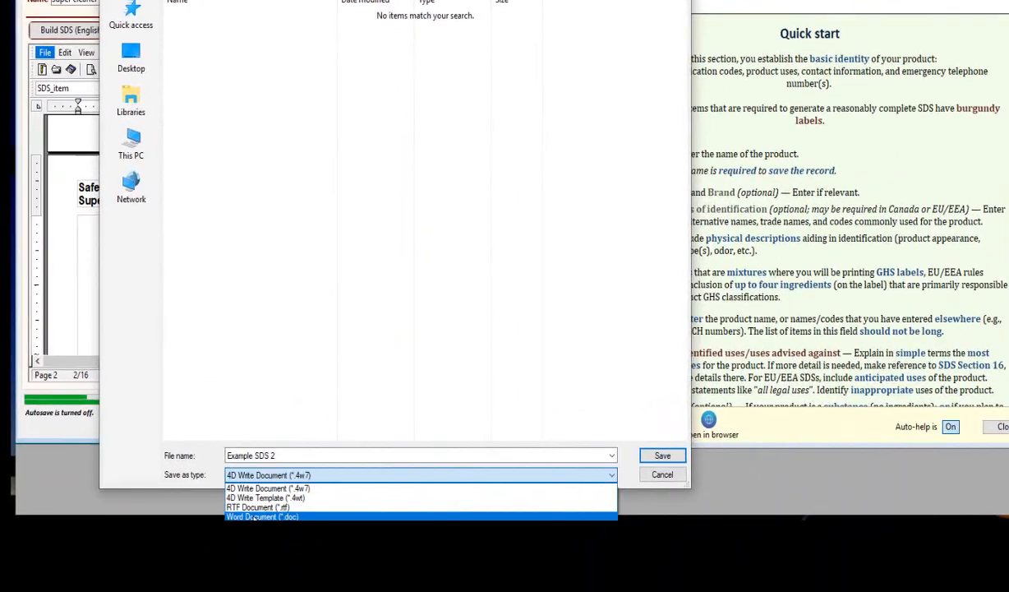
{"action": "left_click", "coordinate": [246, 536]}
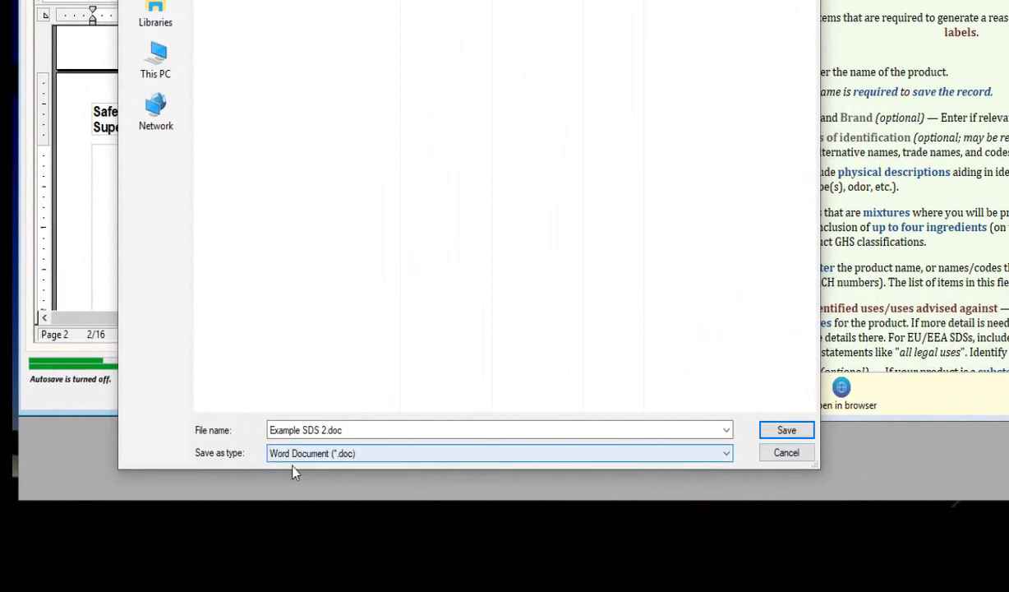
{"action": "left_click", "coordinate": [754, 439]}
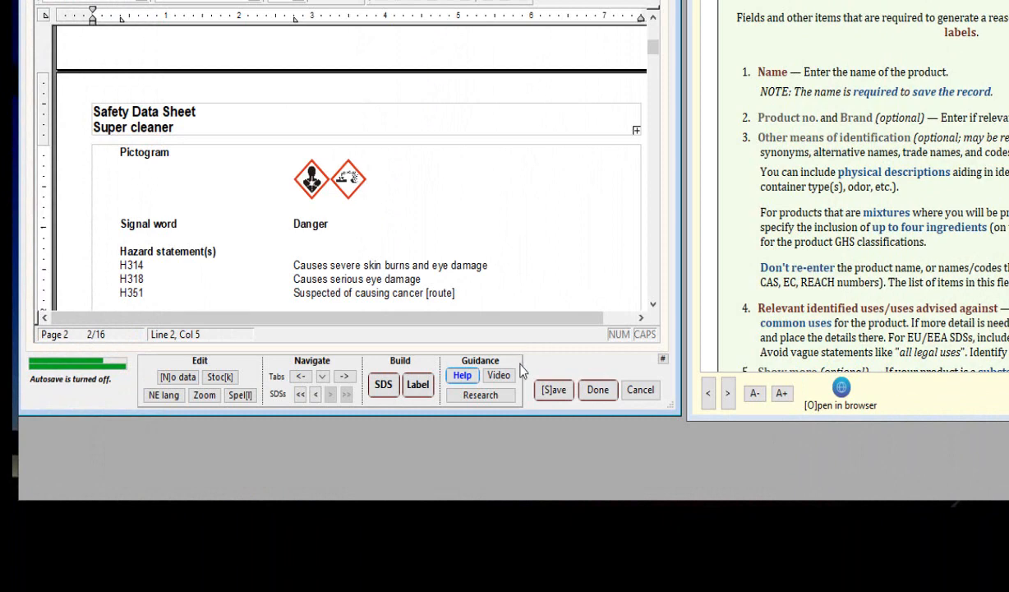